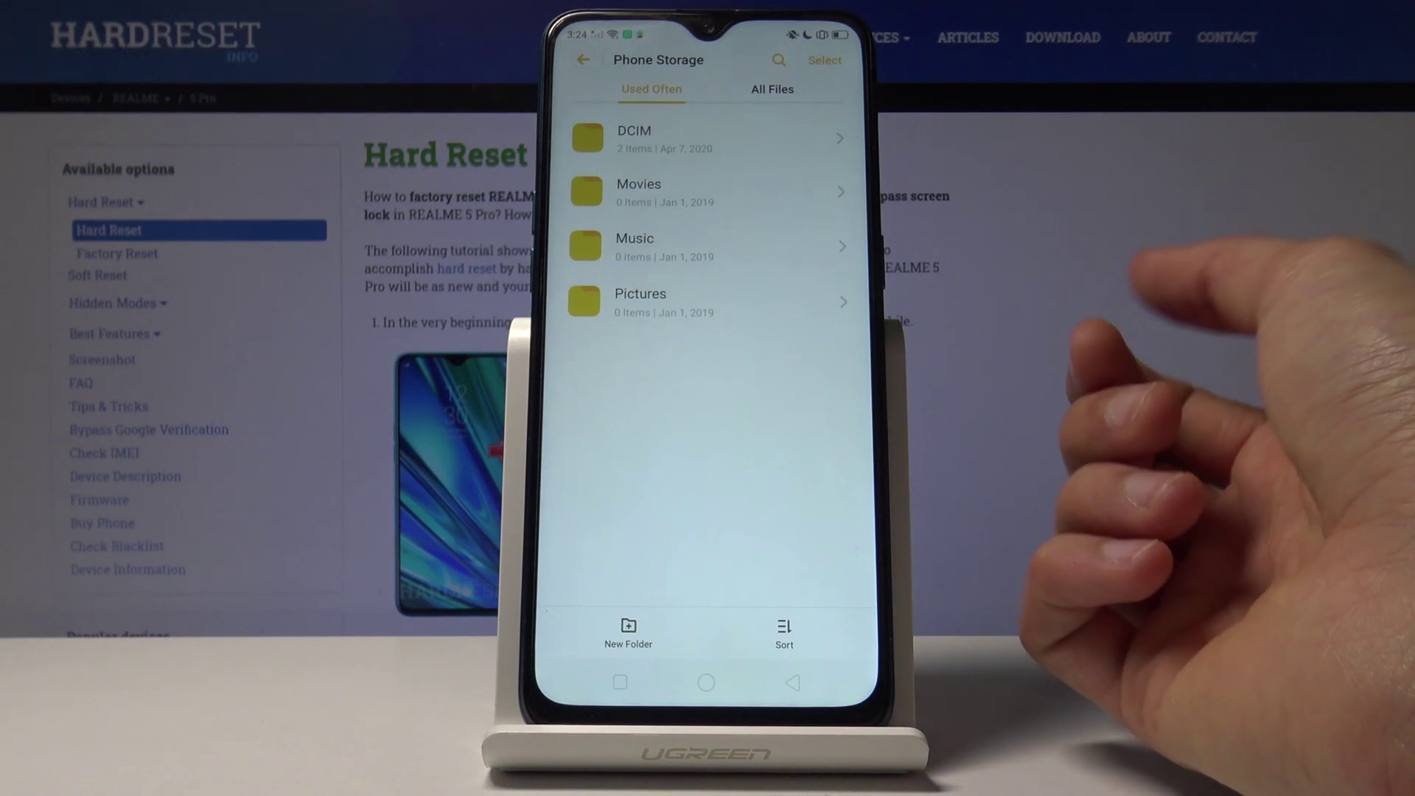
left_click(719, 139)
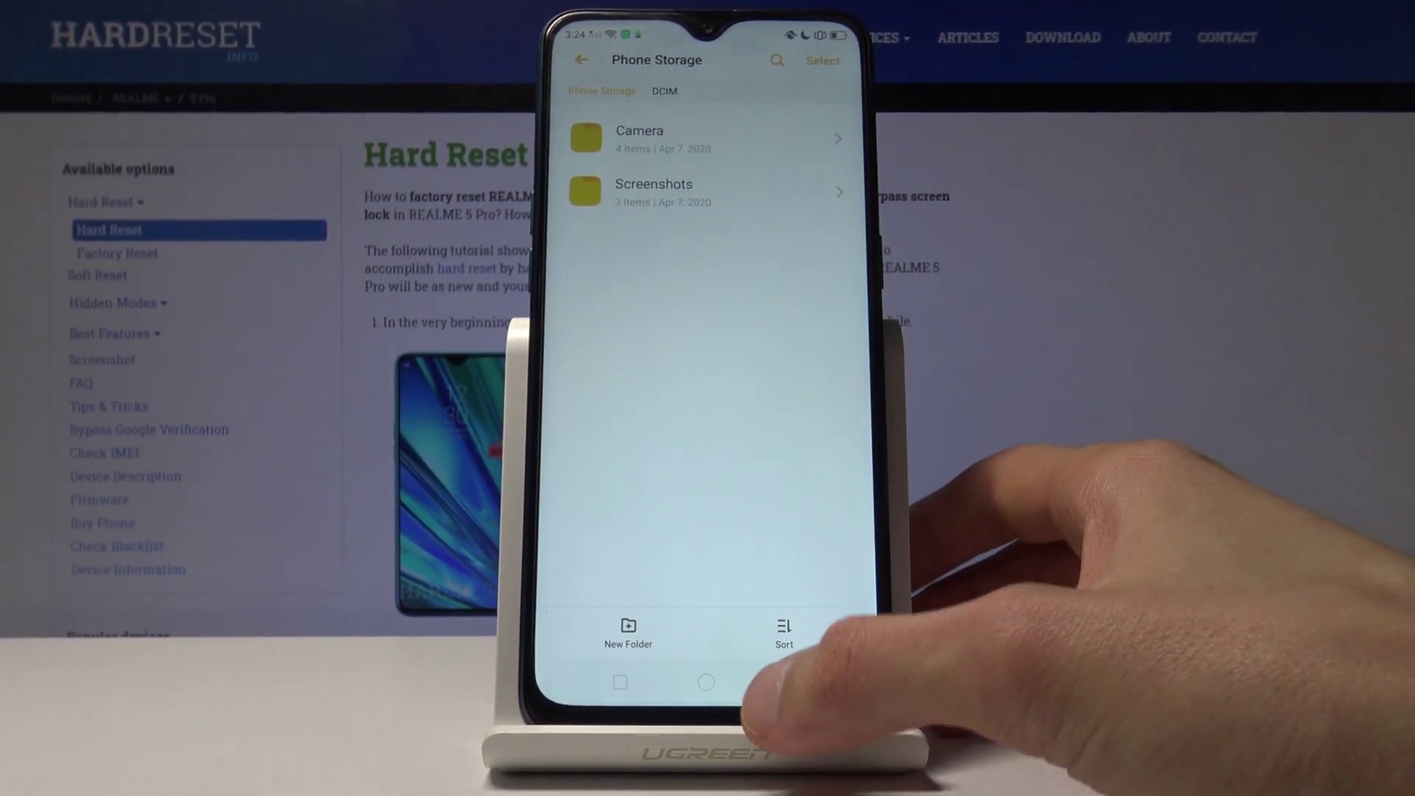
left_click(792, 682)
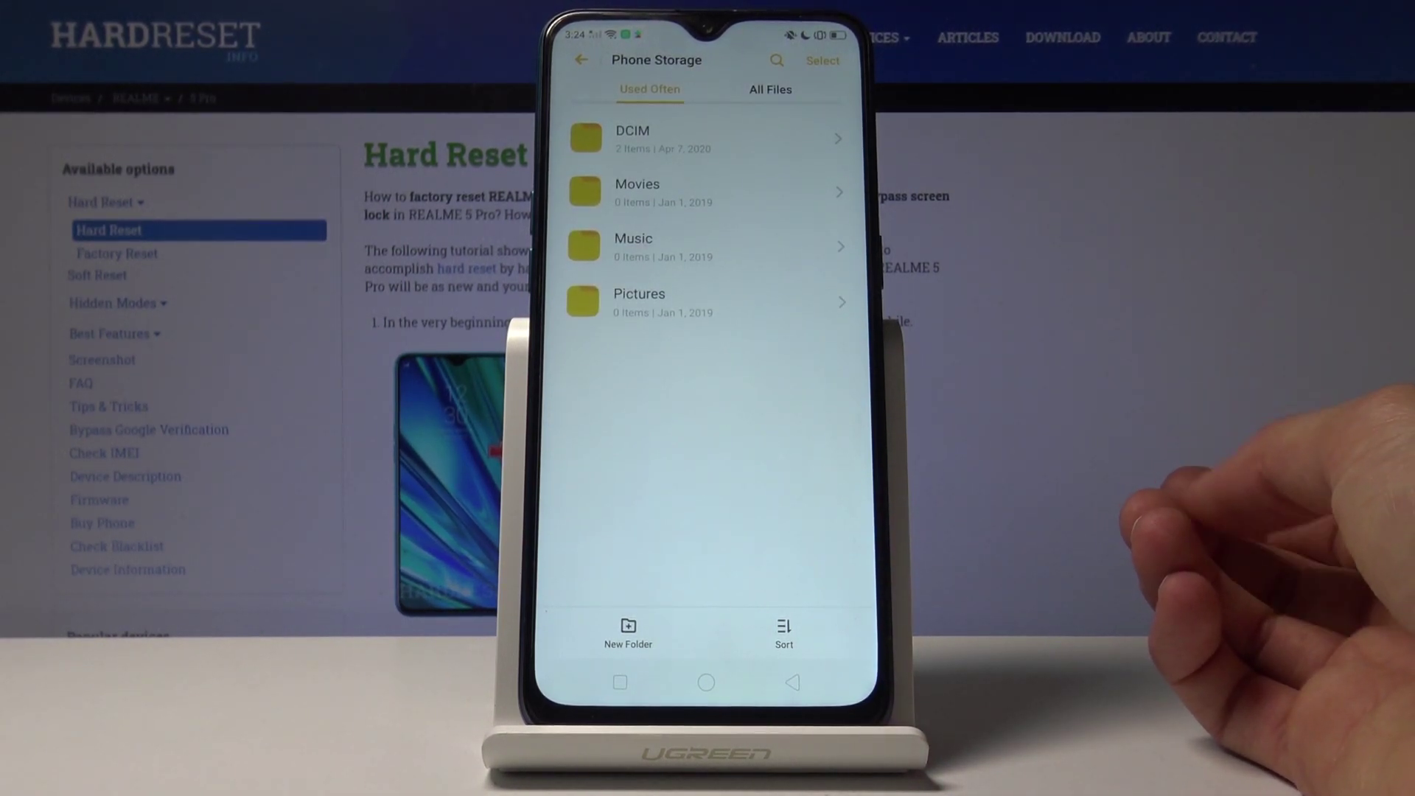
- Switch Phone Storage to All Files, listing Backup, ColorOS, DCIM, Download, Movies and more
left_click(770, 89)
scroll(708, 442, "down", 3)
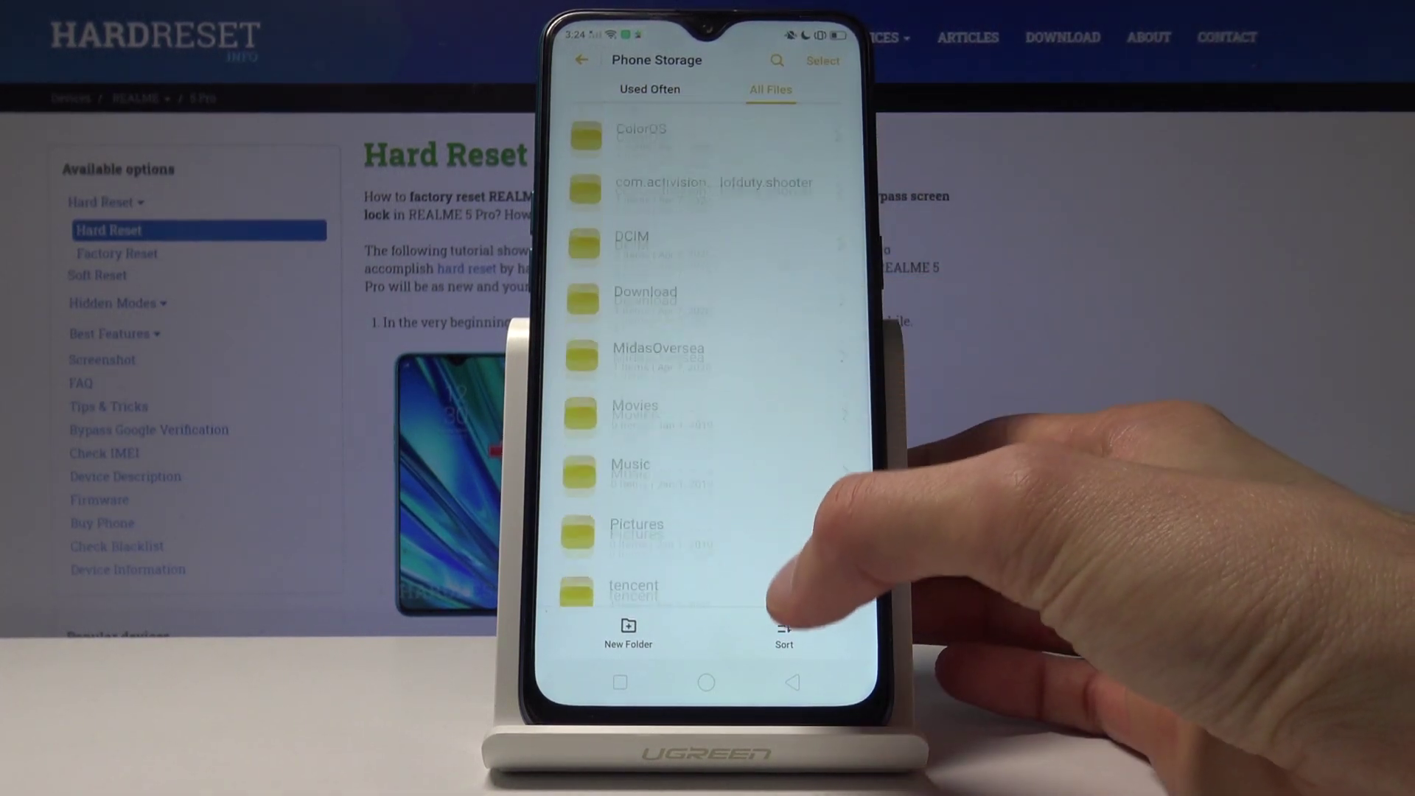
scroll(707, 443, "up", 2)
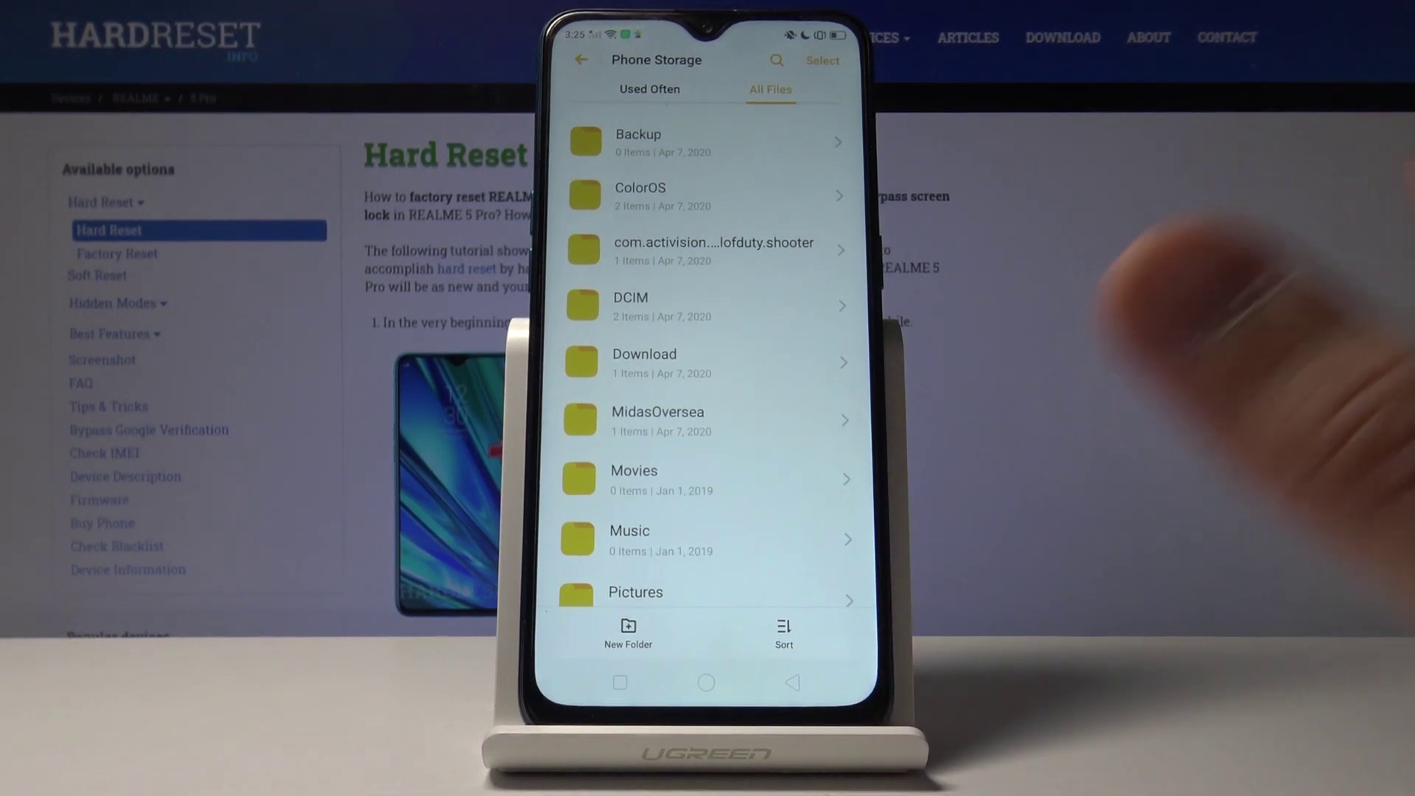
- From Used Often, go into DCIM and select the Camera folder
left_click(651, 88)
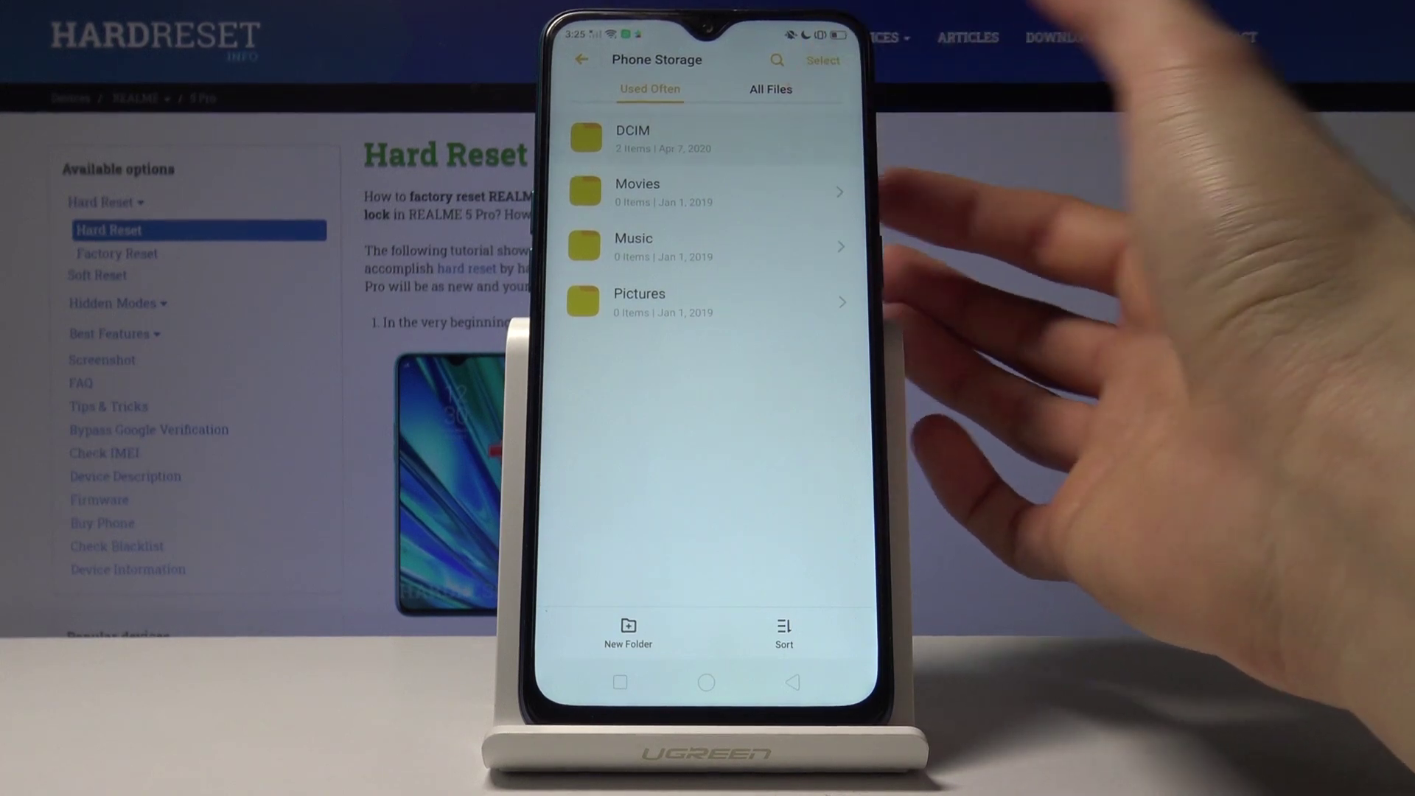
left_click(708, 139)
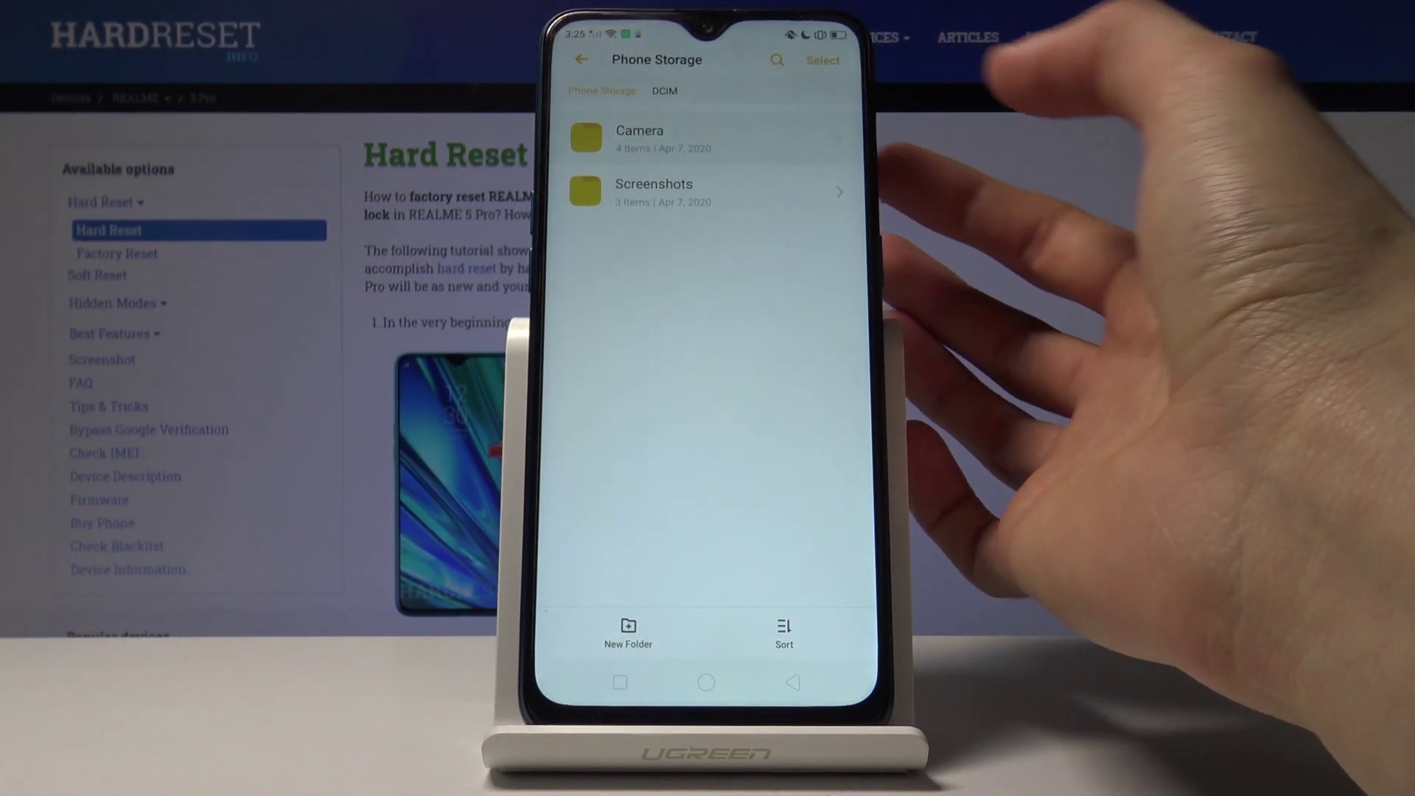
left_click(707, 139)
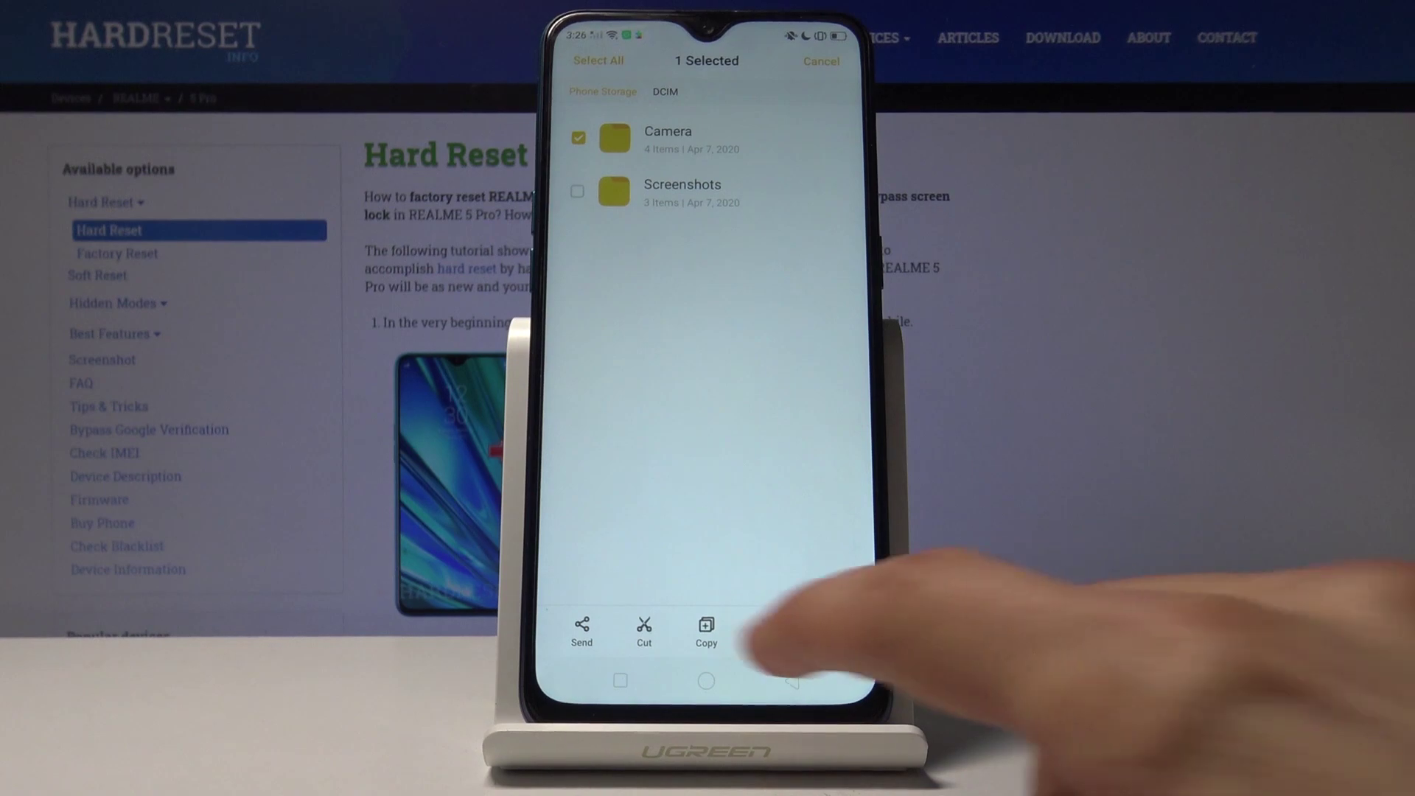
- Cut the Camera folder and browse the SD card, which lists Android, DCIM, LOST.DIR, Movies and Music
left_click(645, 631)
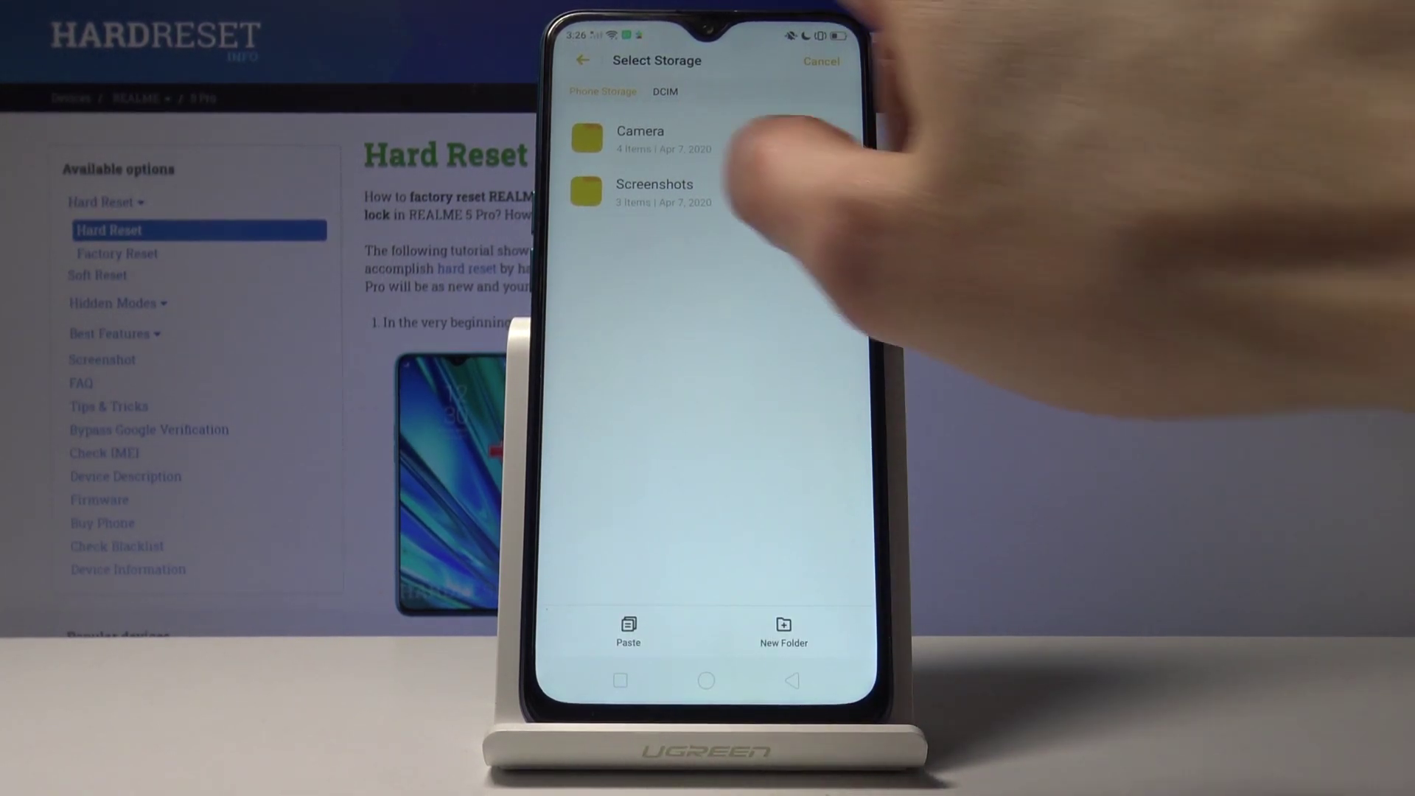
left_click(582, 61)
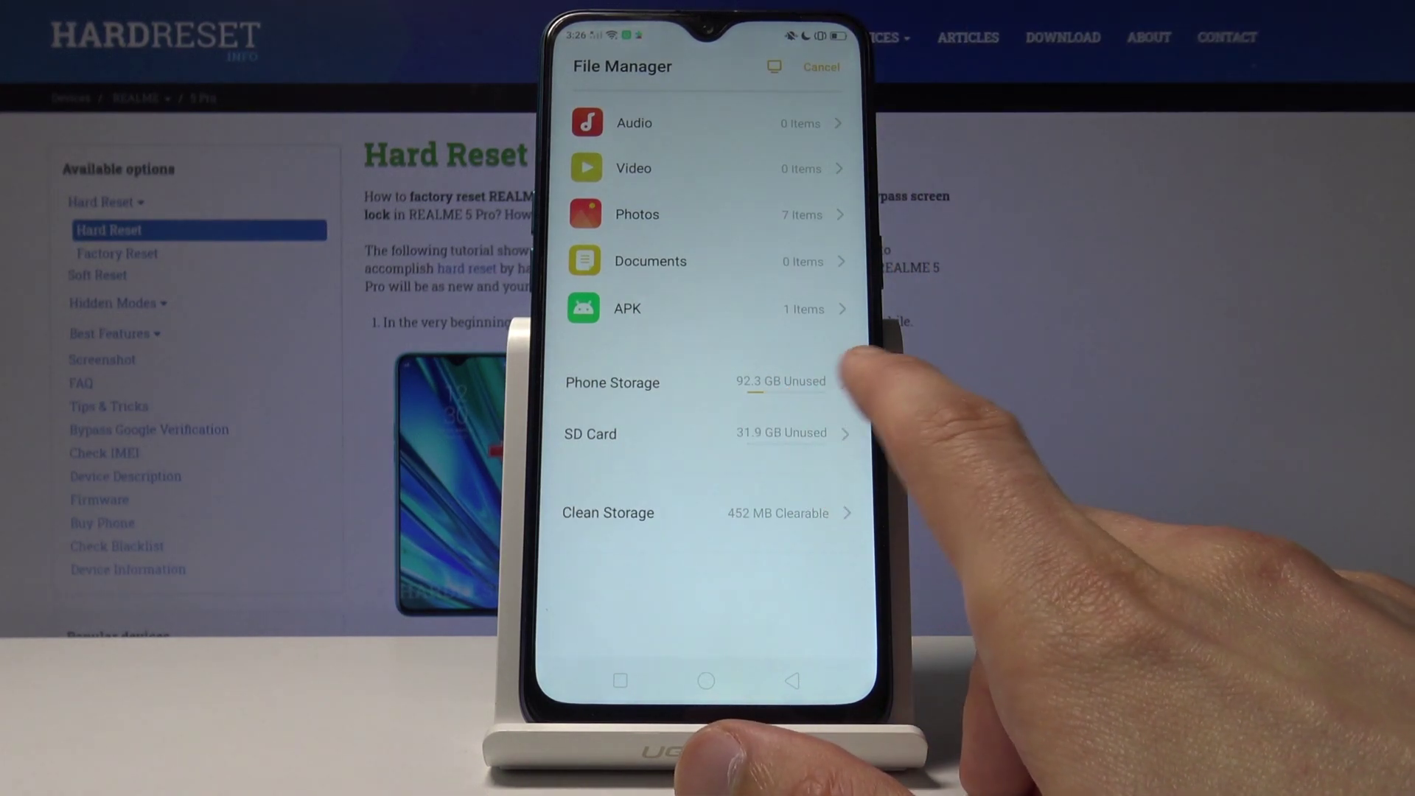
left_click(664, 433)
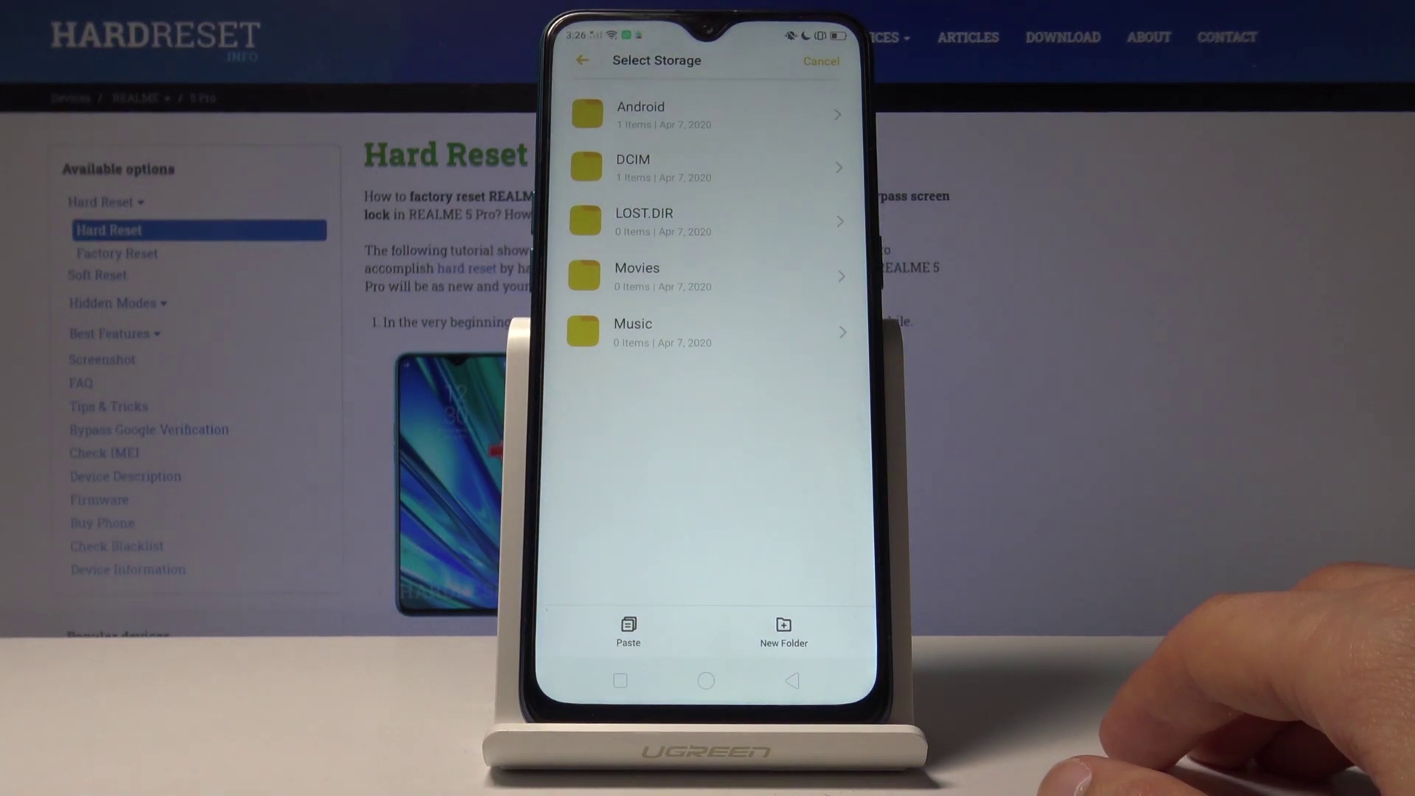
left_click(686, 166)
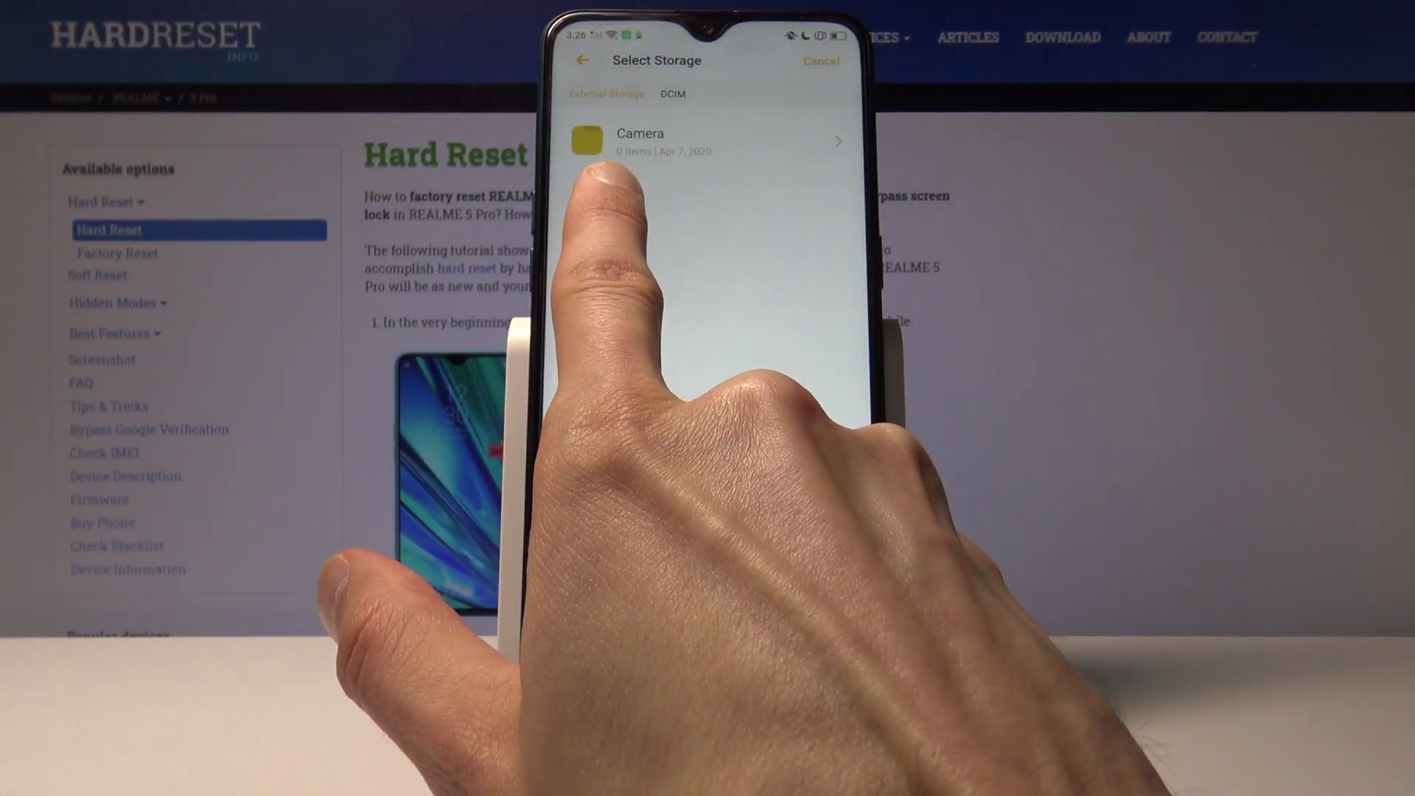
left_click(639, 141)
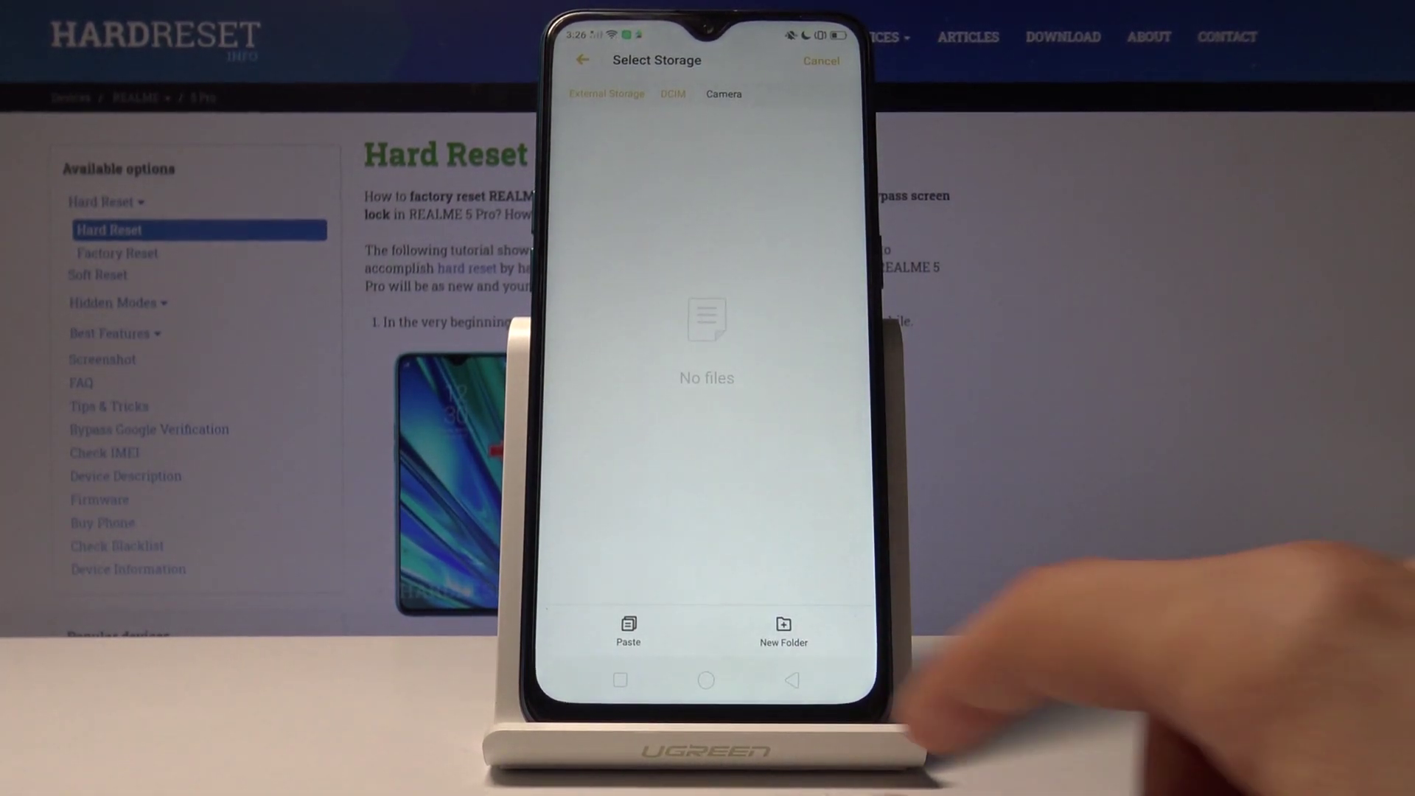
left_click(792, 682)
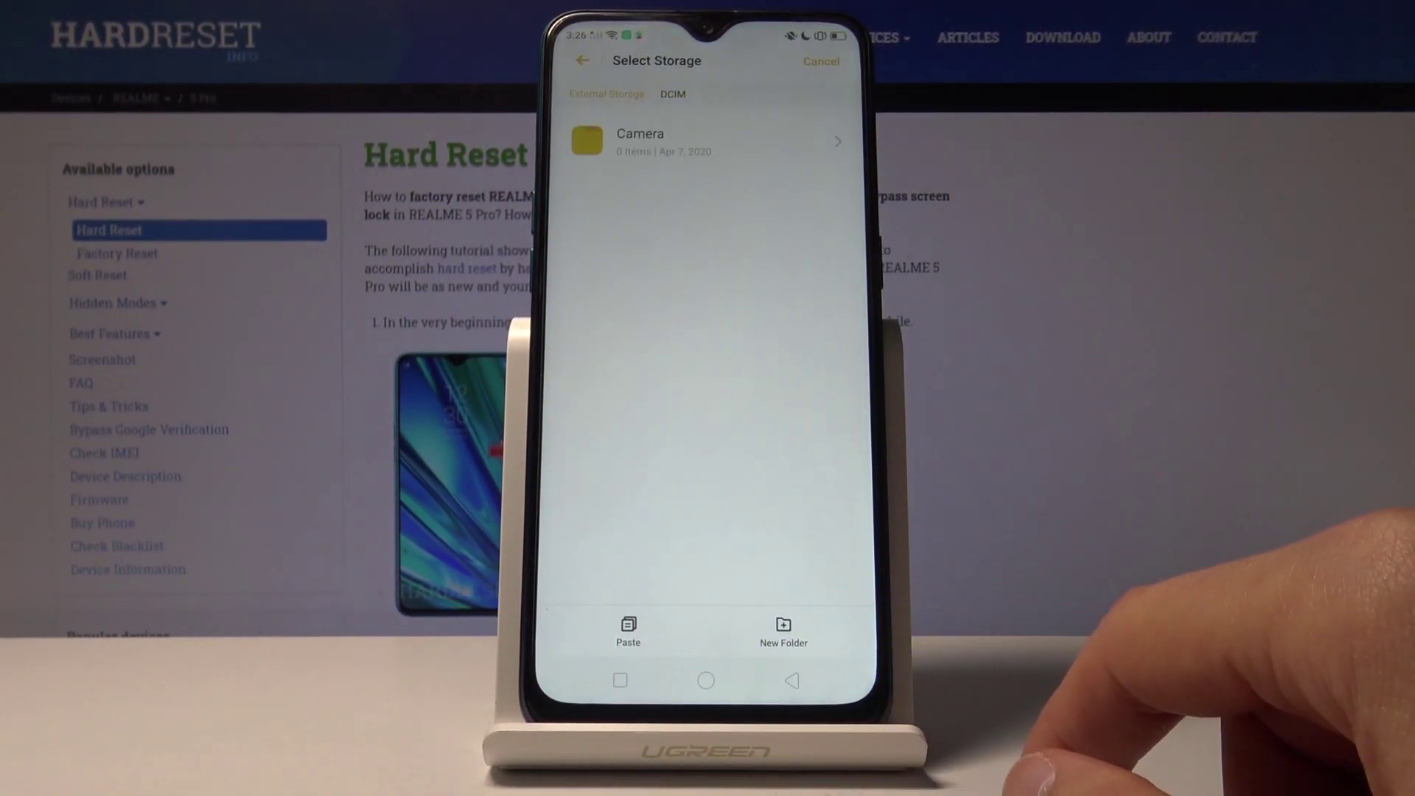
left_click(696, 142)
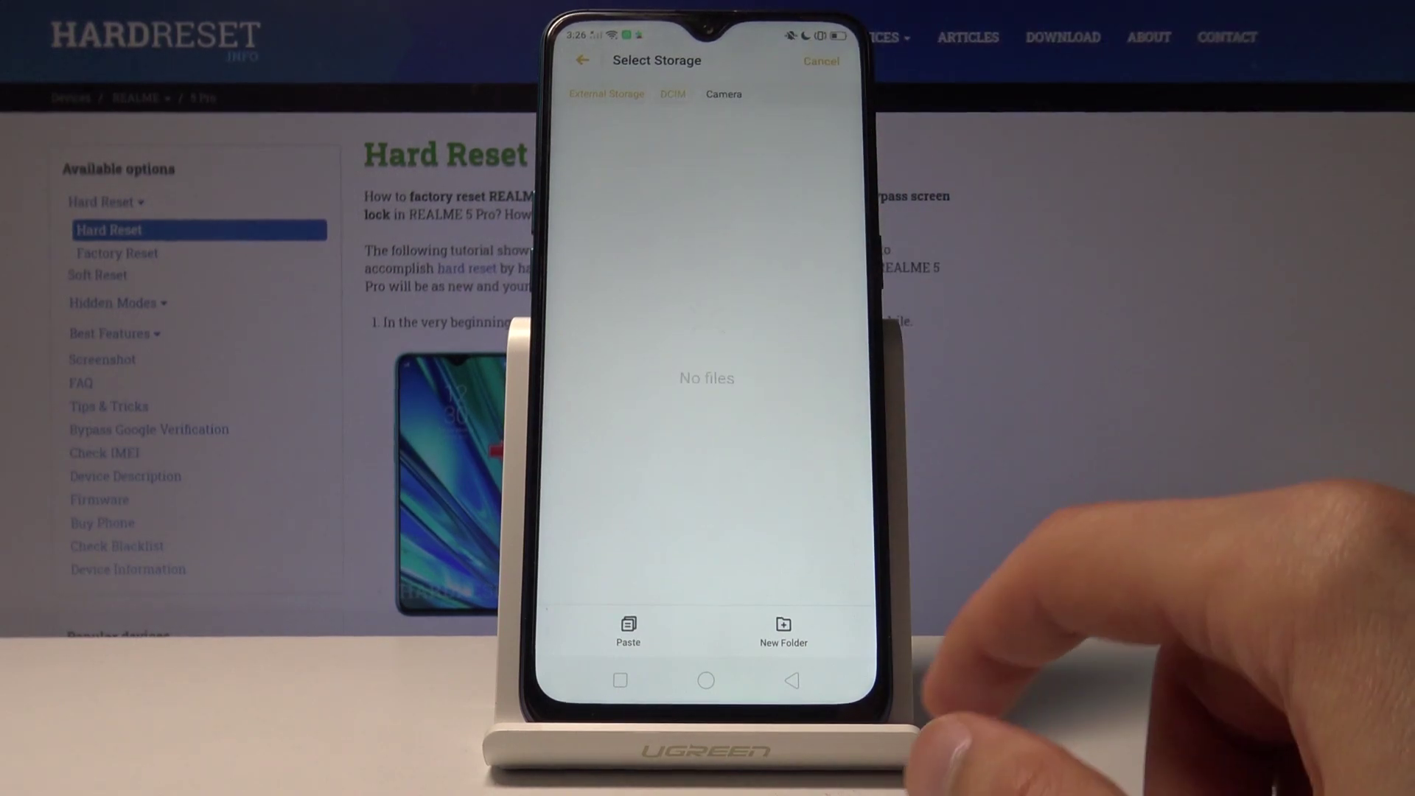
left_click(792, 681)
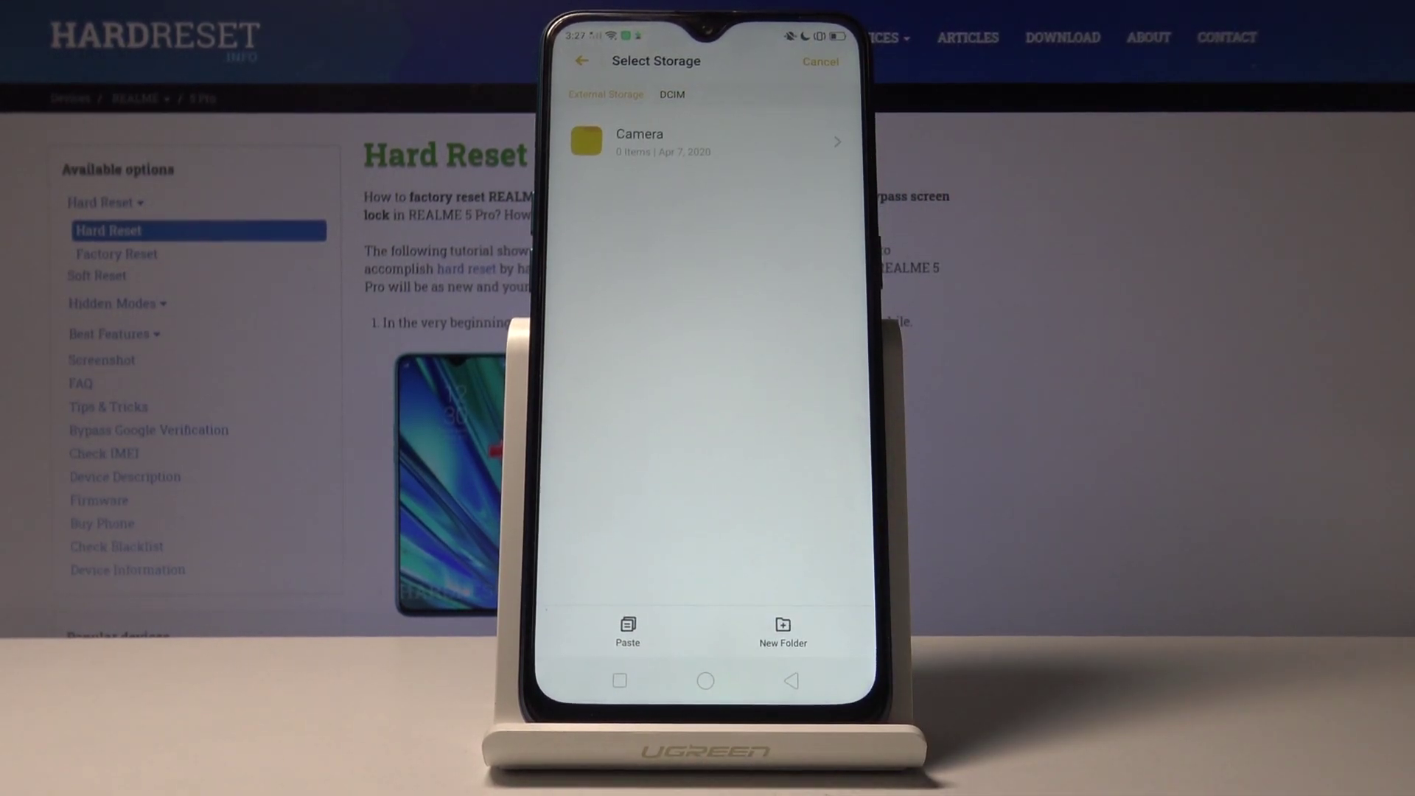